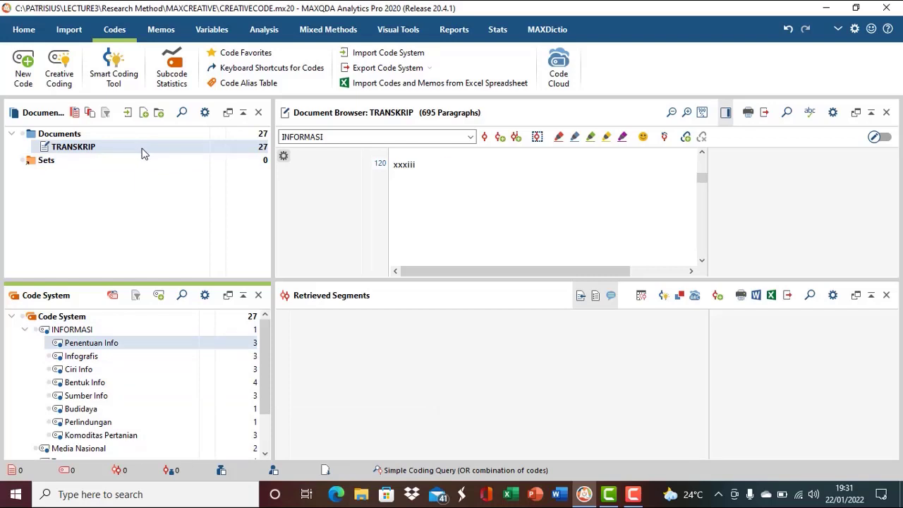
{"action": "mouse_move", "coordinate": [142, 148]}
{"action": "mouse_move", "coordinate": [702, 184]}
{"action": "left_mouse_down"}
{"action": "mouse_move", "coordinate": [702, 158]}
{"action": "mouse_move", "coordinate": [703, 188]}
{"action": "left_mouse_up"}
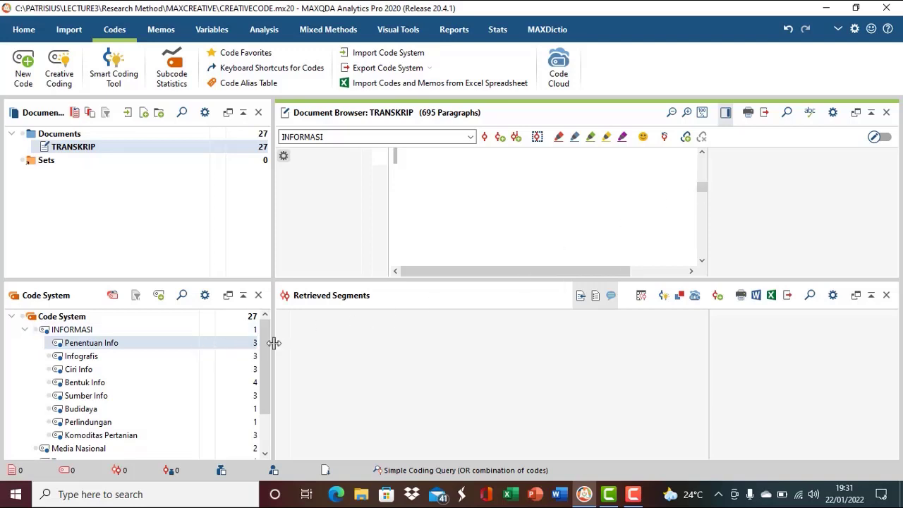
{"action": "left_click_drag", "start_coordinate": [269, 343], "coordinate": [218, 342]}
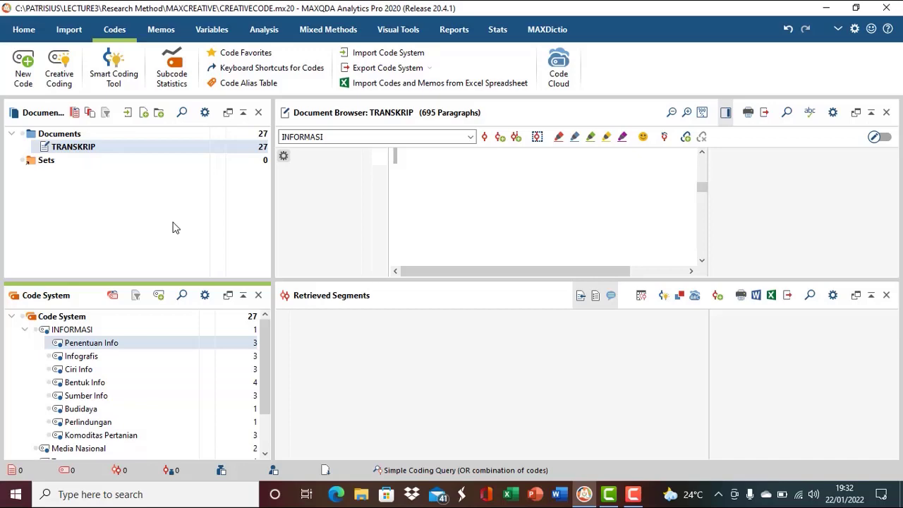
Open Creative Coding and add the INFORMASI code with all its subcodes to the middle of the map
{"action": "left_click", "coordinate": [62, 76]}
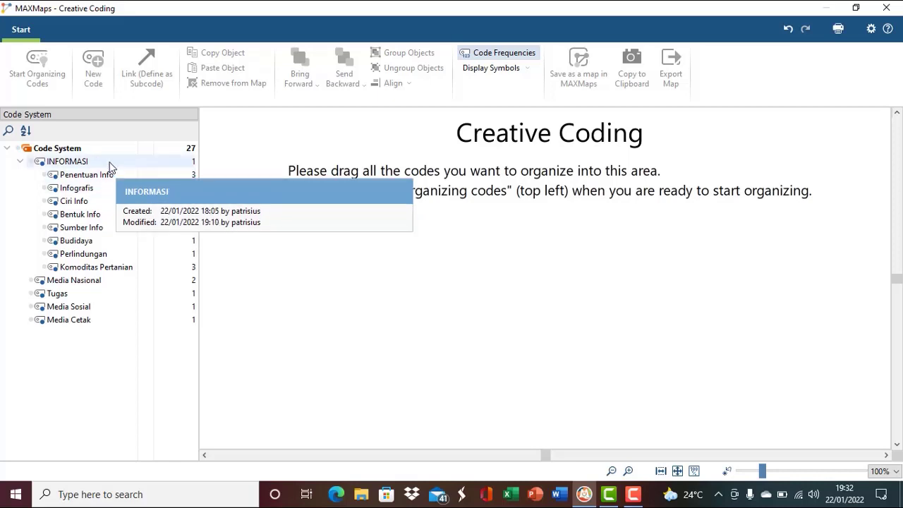
{"action": "left_click", "coordinate": [109, 164]}
{"action": "left_click_drag", "start_coordinate": [110, 165], "coordinate": [534, 264]}
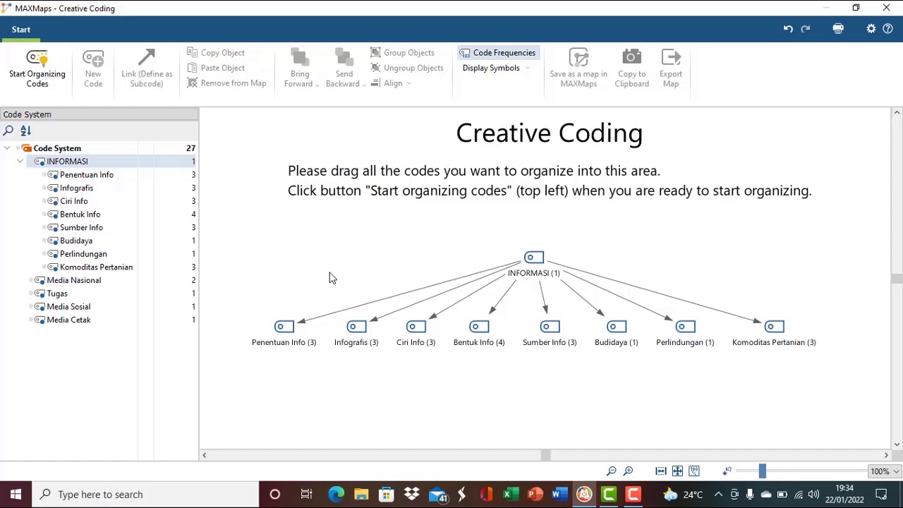
Start organizing the codes and create a new code SIFAT INFO, placed above the Infografis code
{"action": "left_click", "coordinate": [29, 73]}
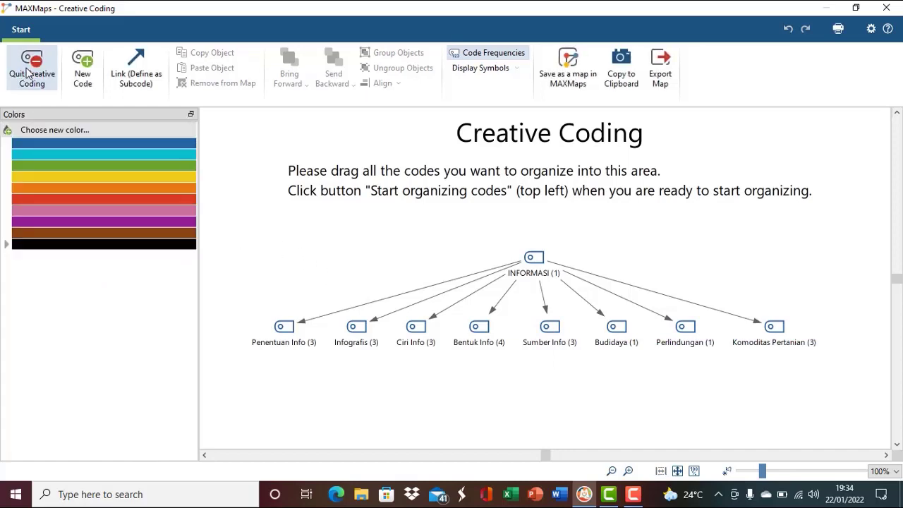
{"action": "left_click", "coordinate": [85, 79]}
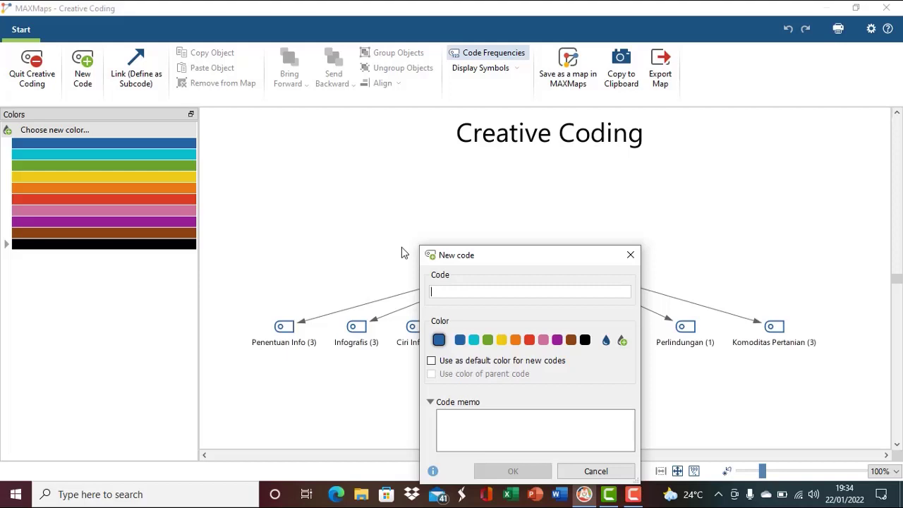
{"action": "type", "text": "SIFAT "}
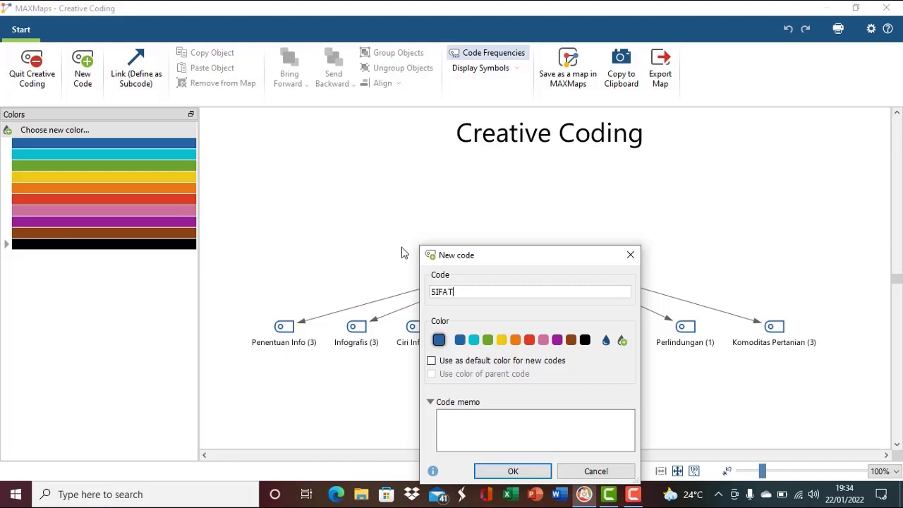
{"action": "type", "text": "INFO"}
{"action": "left_click", "coordinate": [520, 471]}
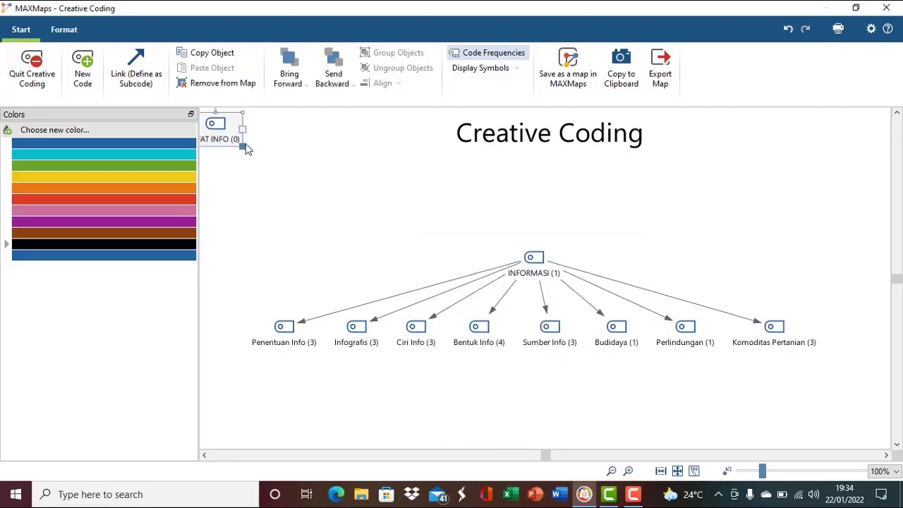
{"action": "left_click_drag", "start_coordinate": [233, 131], "coordinate": [381, 236]}
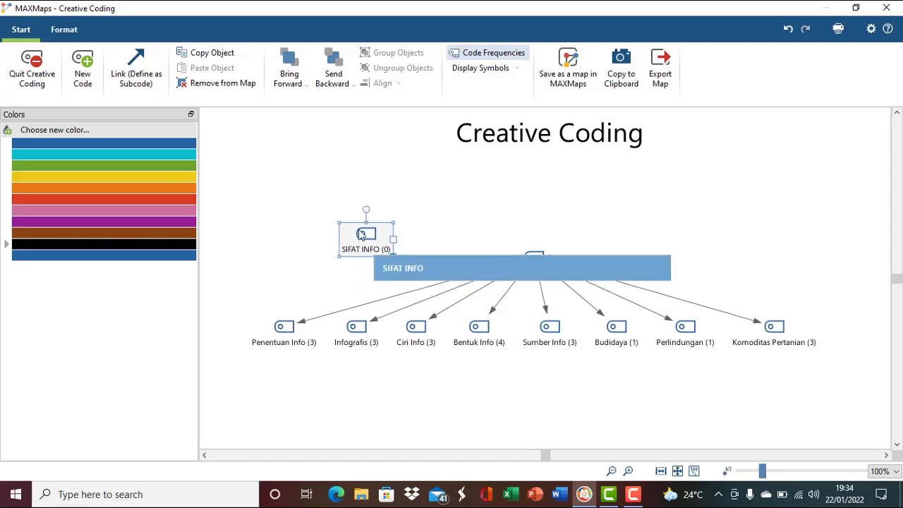
Link Penentuan Info and Infografis to SIFAT INFO as its subcodes
{"action": "left_click", "coordinate": [136, 76]}
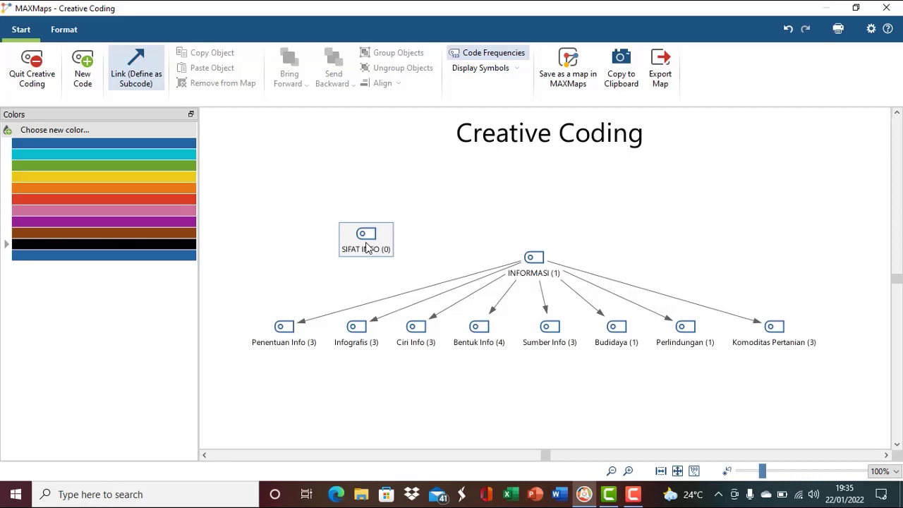
{"action": "left_click_drag", "start_coordinate": [366, 246], "coordinate": [285, 323]}
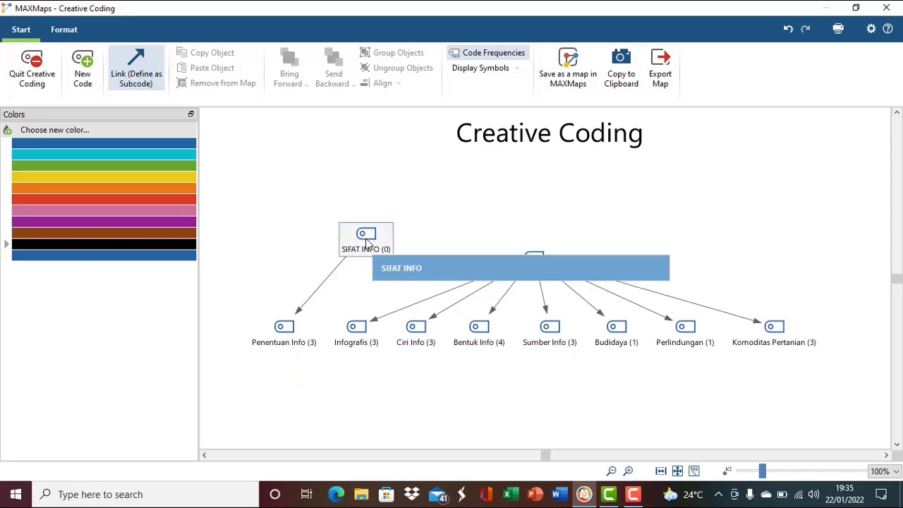
{"action": "left_click_drag", "start_coordinate": [366, 243], "coordinate": [360, 328]}
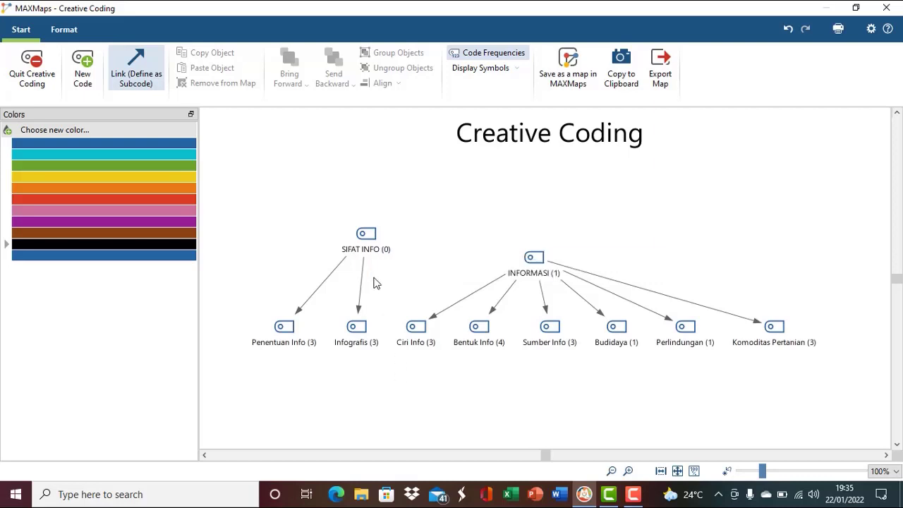
{"action": "double_click", "coordinate": [368, 237]}
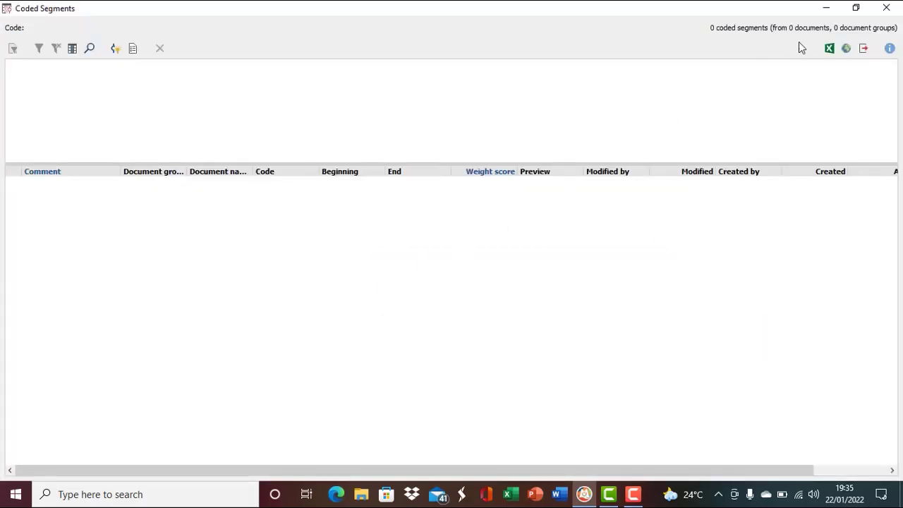
{"action": "left_click", "coordinate": [886, 8]}
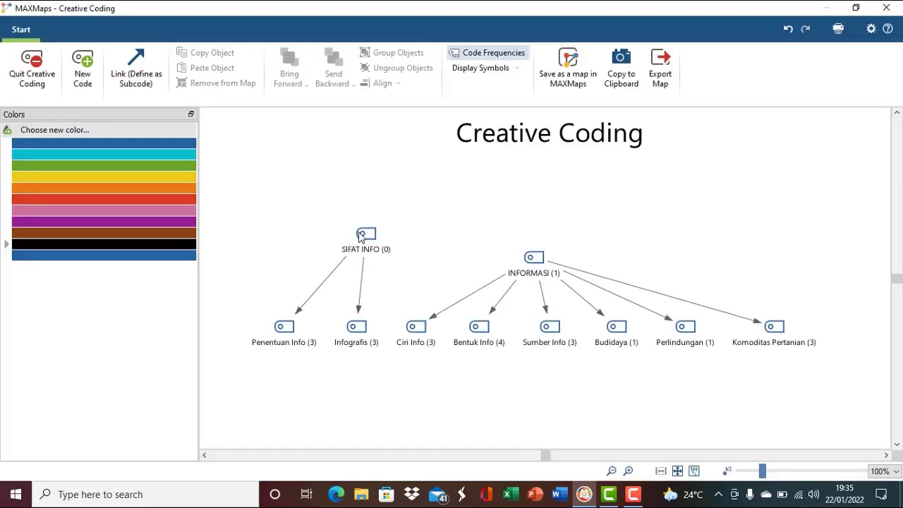
Shift SIFAT INFO slightly and link Ciri Info, Bentuk Info and Sumber Info to it as subcodes
{"action": "mouse_move", "coordinate": [361, 236]}
{"action": "left_mouse_down"}
{"action": "mouse_move", "coordinate": [388, 266]}
{"action": "mouse_move", "coordinate": [361, 232]}
{"action": "left_mouse_up"}
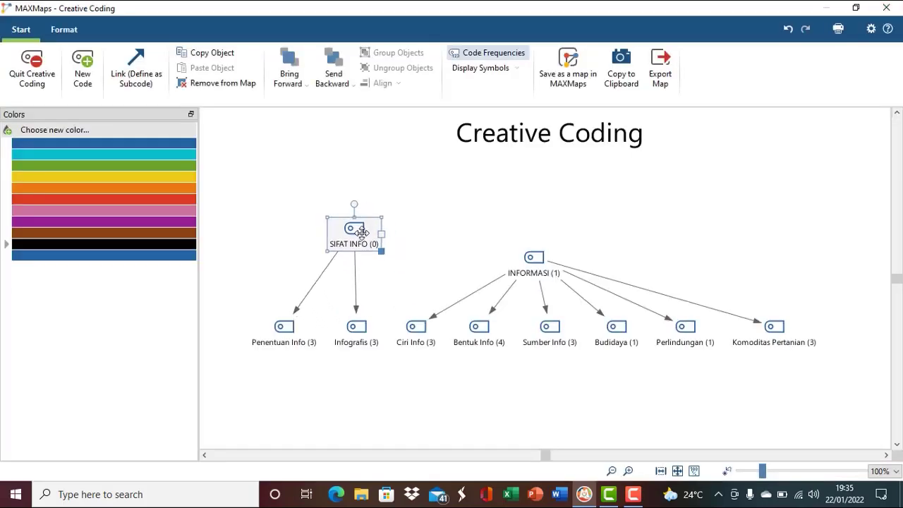
{"action": "left_click", "coordinate": [143, 84]}
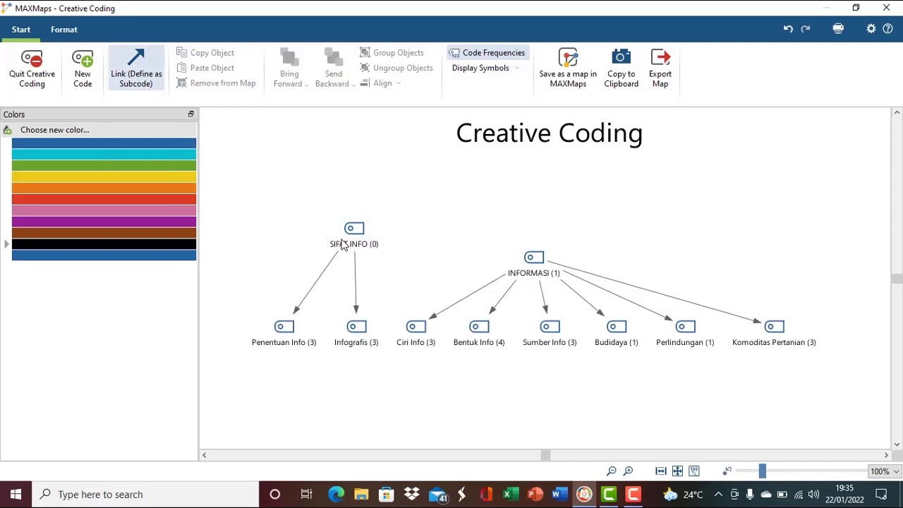
{"action": "left_click_drag", "start_coordinate": [354, 247], "coordinate": [416, 311]}
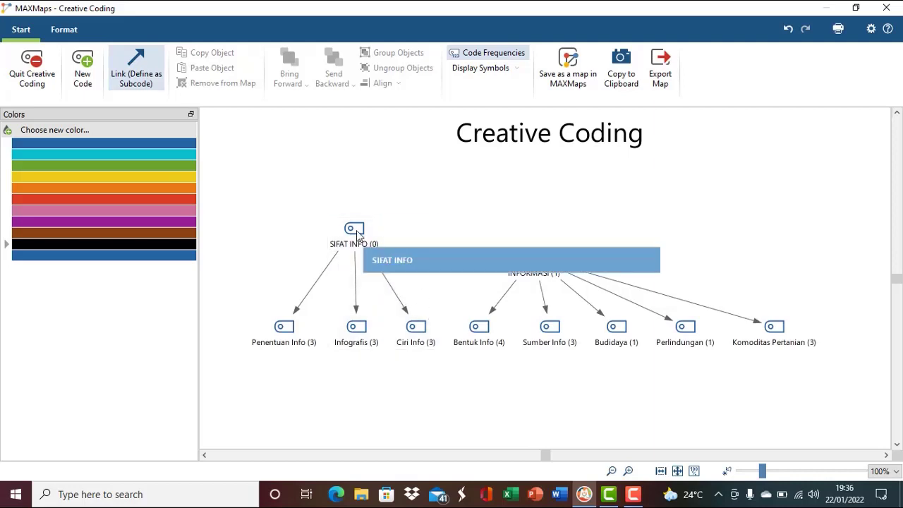
{"action": "left_click_drag", "start_coordinate": [356, 232], "coordinate": [479, 324]}
{"action": "key", "text": "Escape"}
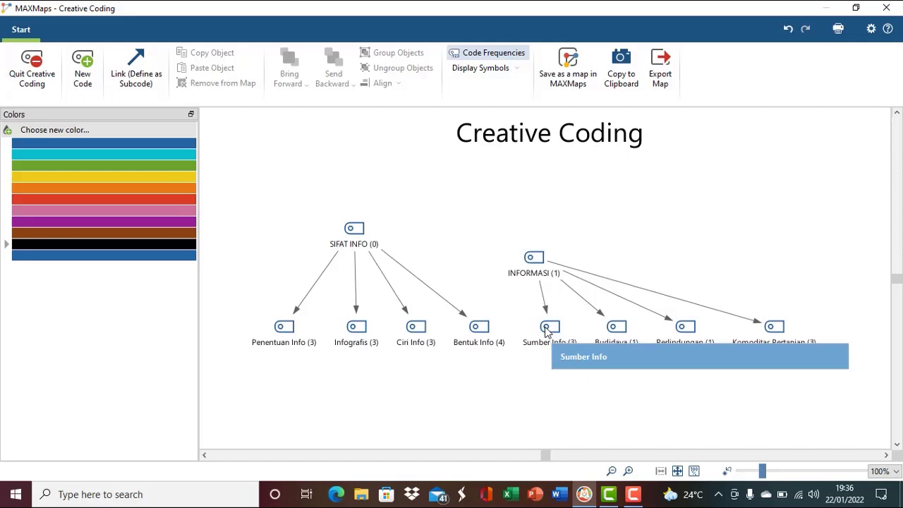
{"action": "left_click", "coordinate": [137, 67]}
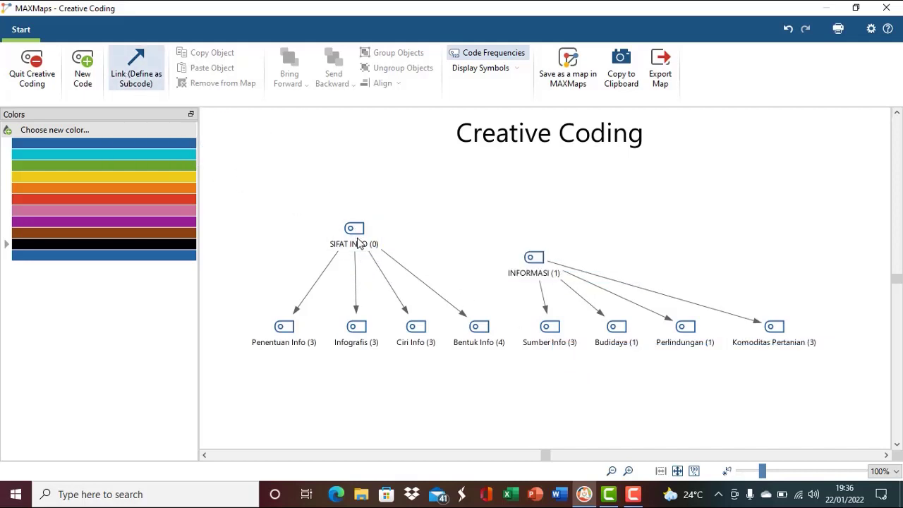
{"action": "left_click_drag", "start_coordinate": [357, 242], "coordinate": [534, 326]}
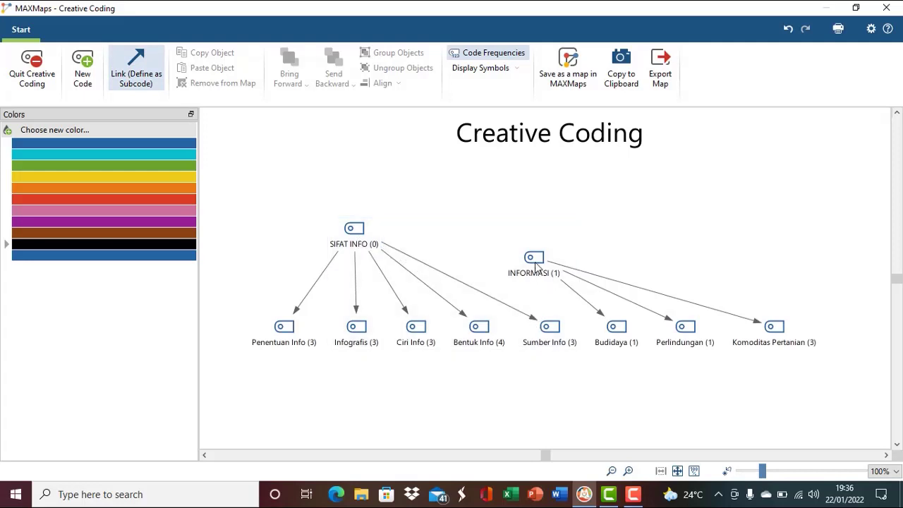
Leave link mode and move the INFORMASI code up to just below the Creative Coding title
{"action": "mouse_move", "coordinate": [536, 268]}
{"action": "left_mouse_down"}
{"action": "mouse_move", "coordinate": [544, 190]}
{"action": "mouse_move", "coordinate": [534, 256]}
{"action": "left_mouse_up"}
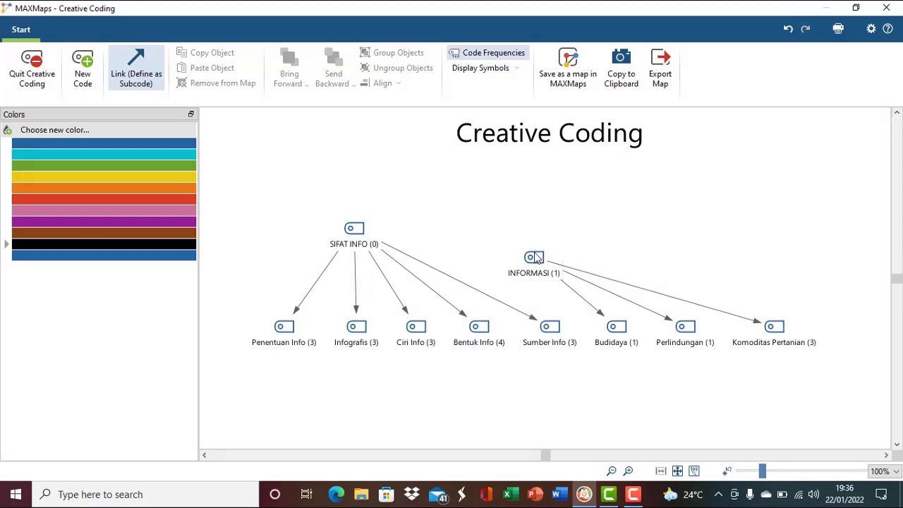
{"action": "left_click", "coordinate": [138, 86]}
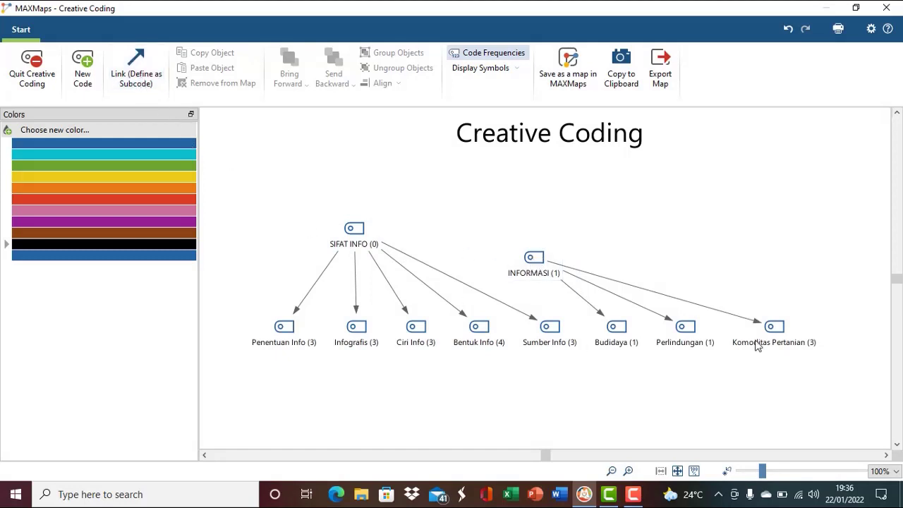
{"action": "left_click", "coordinate": [537, 262]}
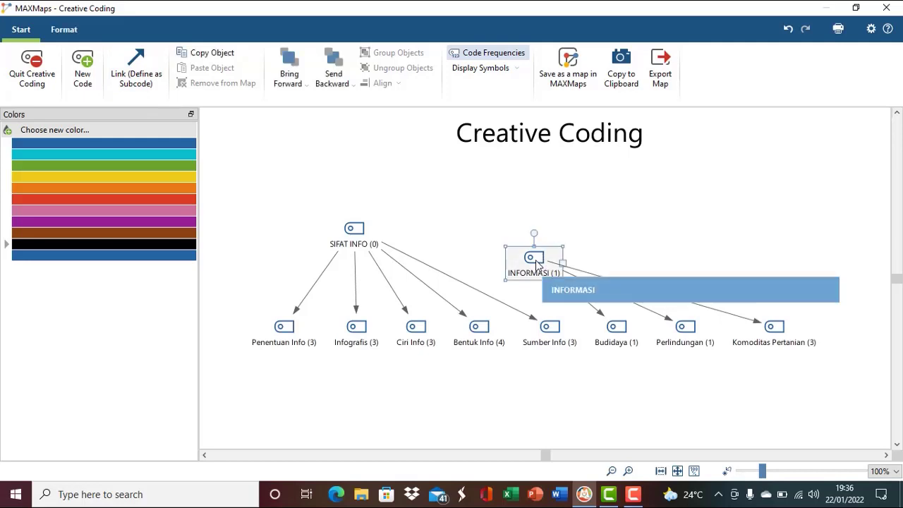
{"action": "left_click_drag", "start_coordinate": [536, 262], "coordinate": [547, 190]}
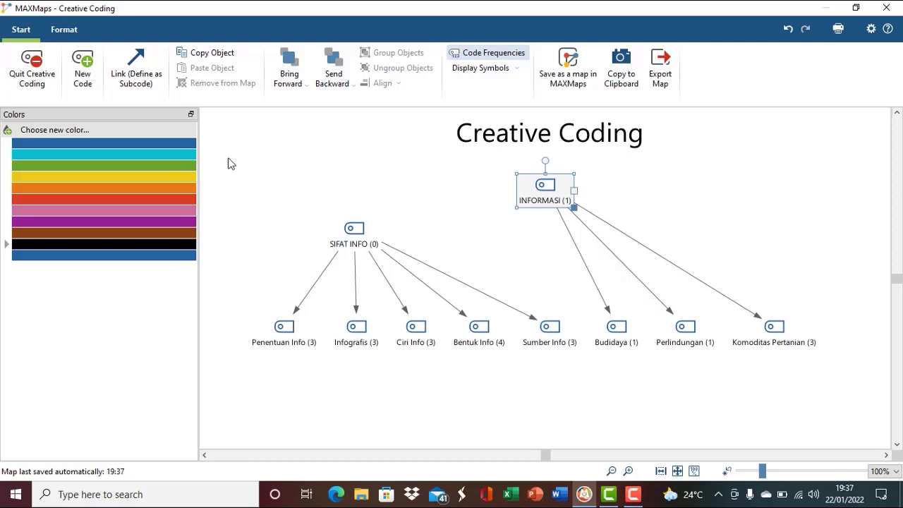
Create a new code ISI INFO and place it to the right of the INFORMASI code
{"action": "left_click", "coordinate": [81, 70]}
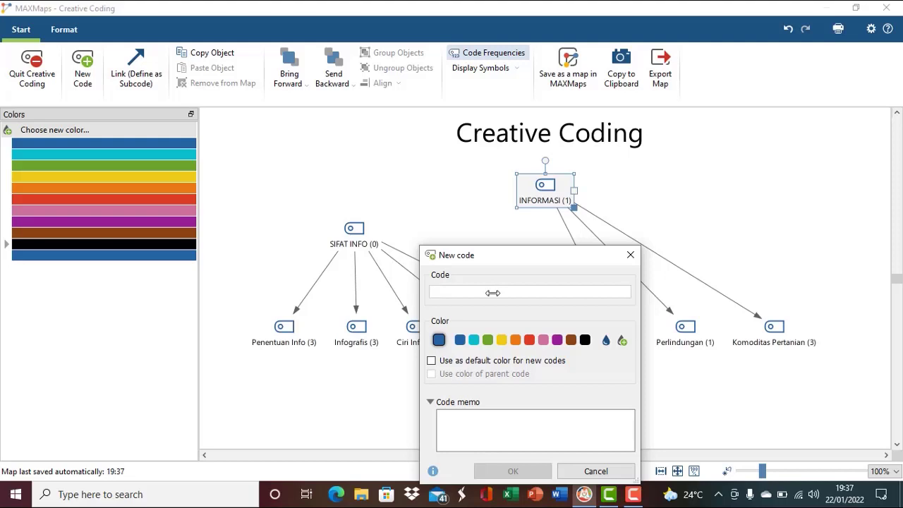
{"action": "type", "text": "ISI INFO"}
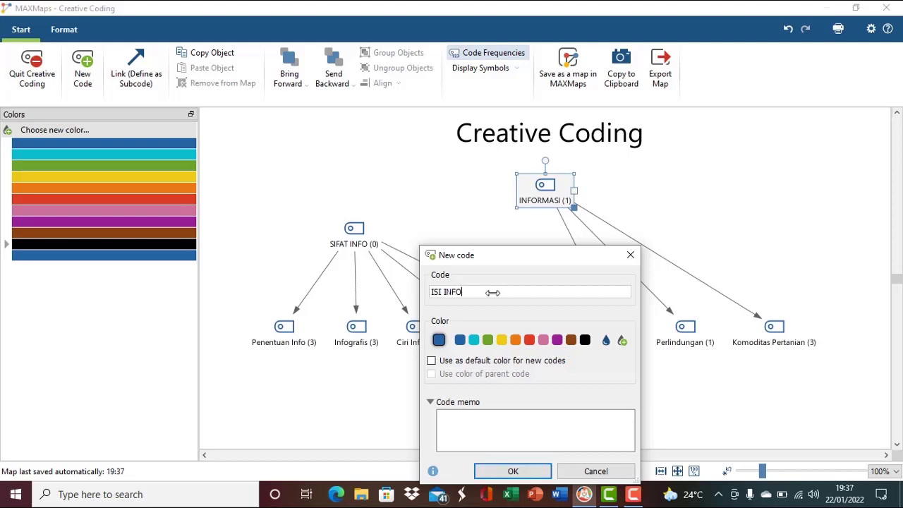
{"action": "left_click", "coordinate": [506, 470]}
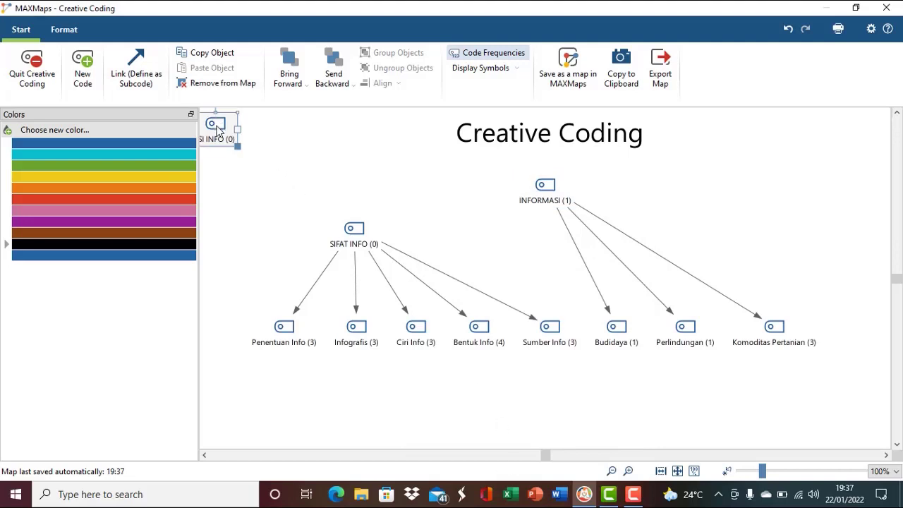
{"action": "left_click_drag", "start_coordinate": [216, 127], "coordinate": [663, 201]}
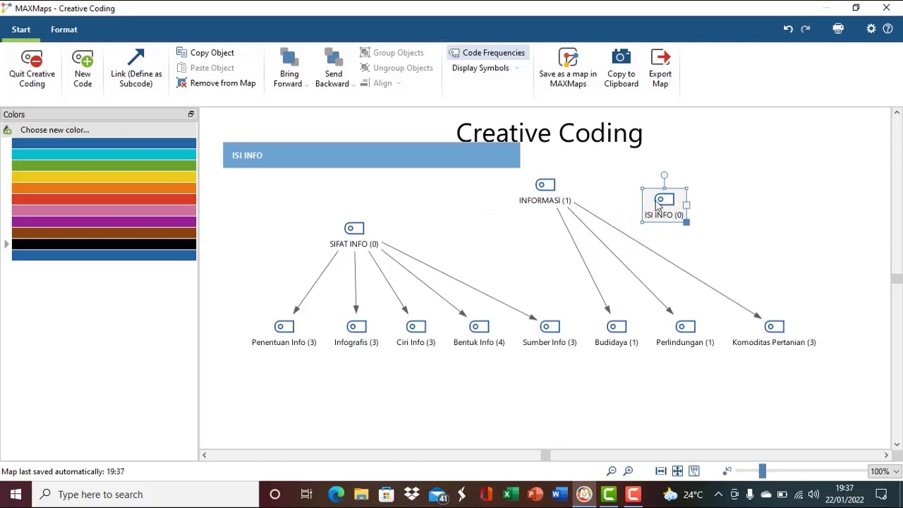
Link Budidaya, Perlindungan and Komoditas Pertanian to ISI INFO as its subcodes
{"action": "left_click", "coordinate": [139, 80]}
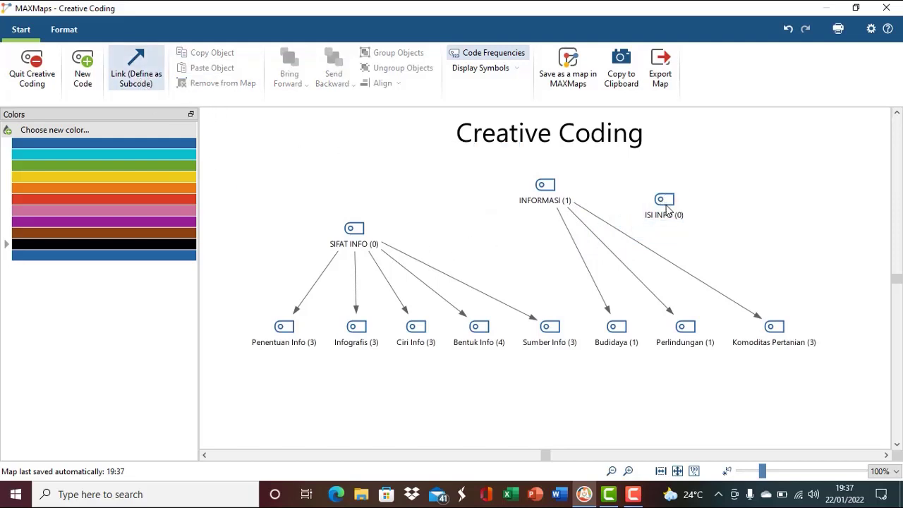
{"action": "left_click_drag", "start_coordinate": [666, 206], "coordinate": [613, 331]}
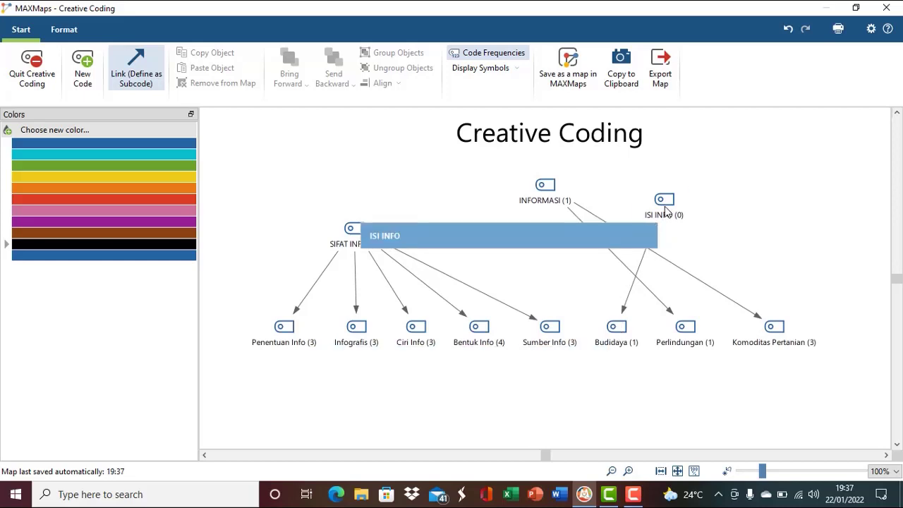
{"action": "left_click_drag", "start_coordinate": [664, 208], "coordinate": [681, 319]}
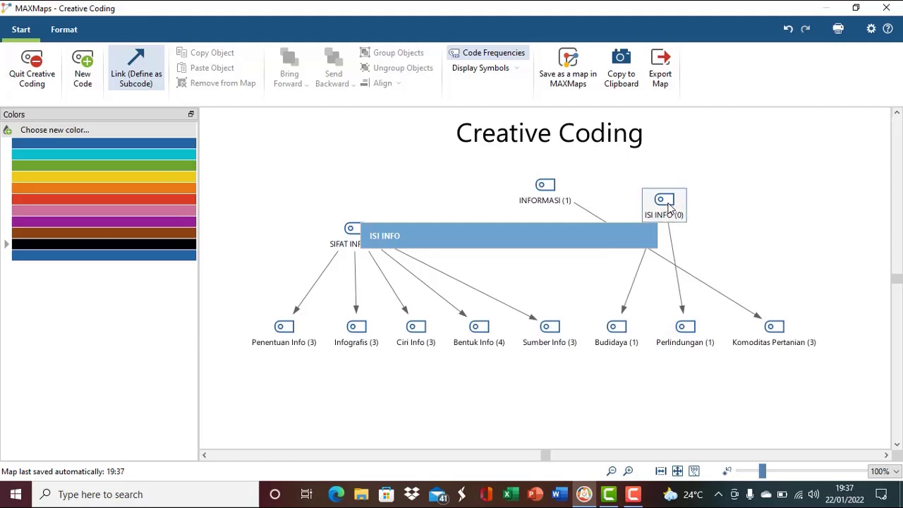
{"action": "left_click_drag", "start_coordinate": [668, 206], "coordinate": [770, 327]}
{"action": "left_click", "coordinate": [730, 380]}
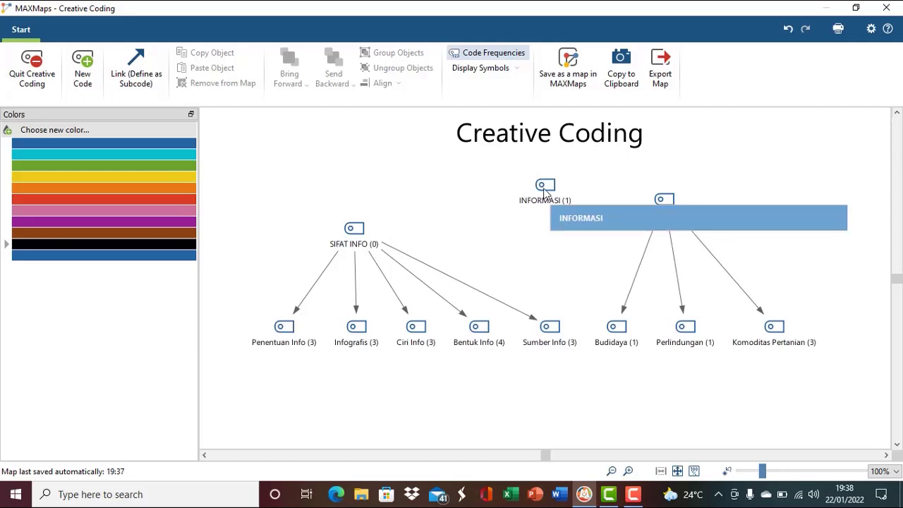
Link SIFAT INFO and ISI INFO to INFORMASI as its subcodes
{"action": "left_click", "coordinate": [148, 83]}
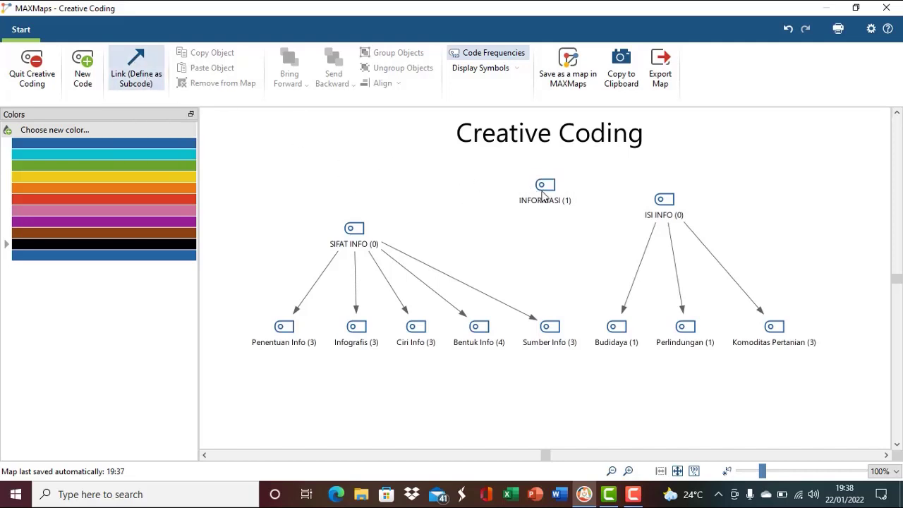
{"action": "left_click_drag", "start_coordinate": [544, 196], "coordinate": [374, 224]}
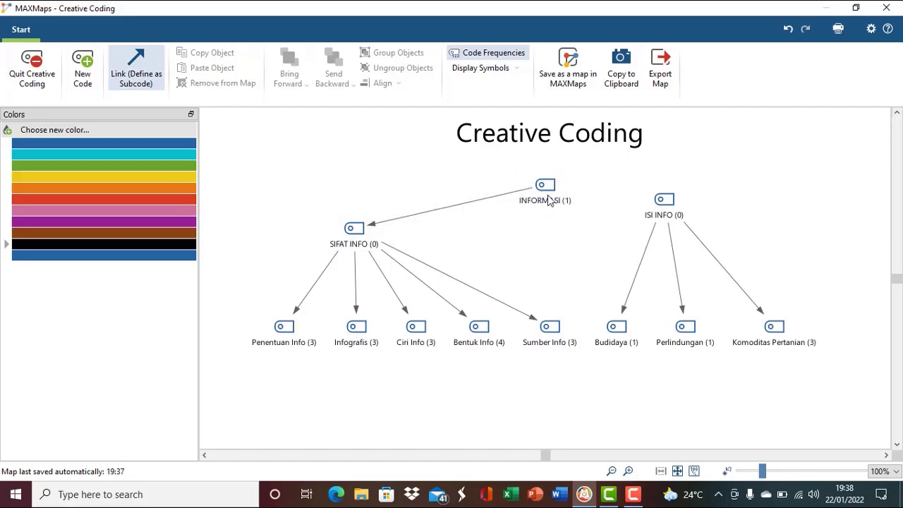
{"action": "left_click_drag", "start_coordinate": [550, 201], "coordinate": [644, 207]}
{"action": "left_click", "coordinate": [612, 415]}
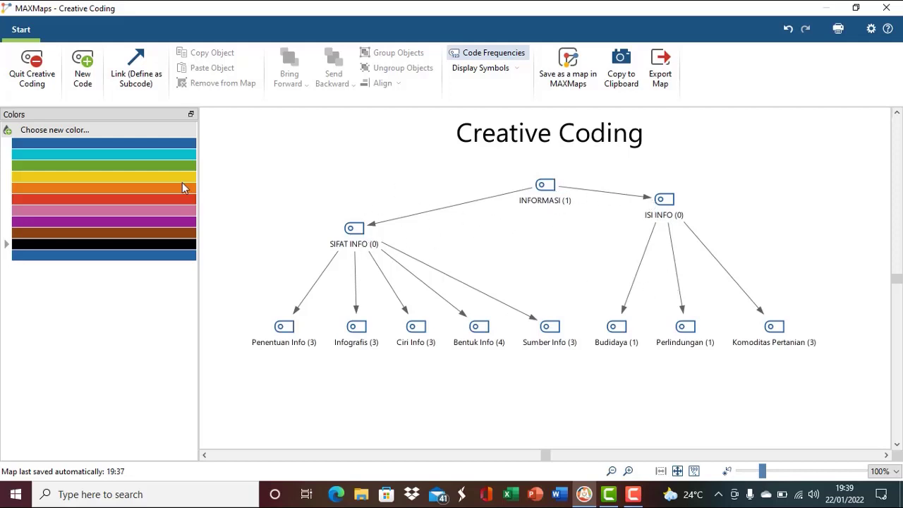
Color the SIFAT INFO code yellow and apply the color to its subcodes as well
{"action": "left_click", "coordinate": [351, 246]}
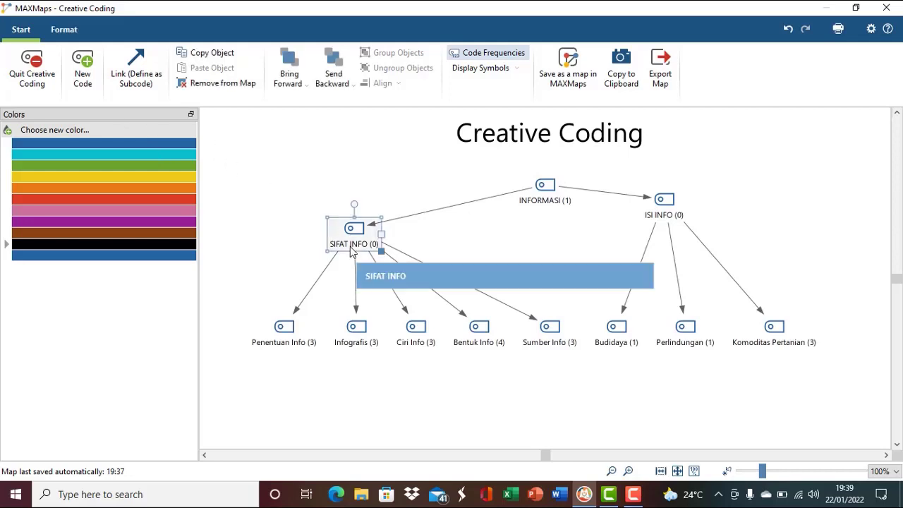
{"action": "left_click", "coordinate": [67, 32]}
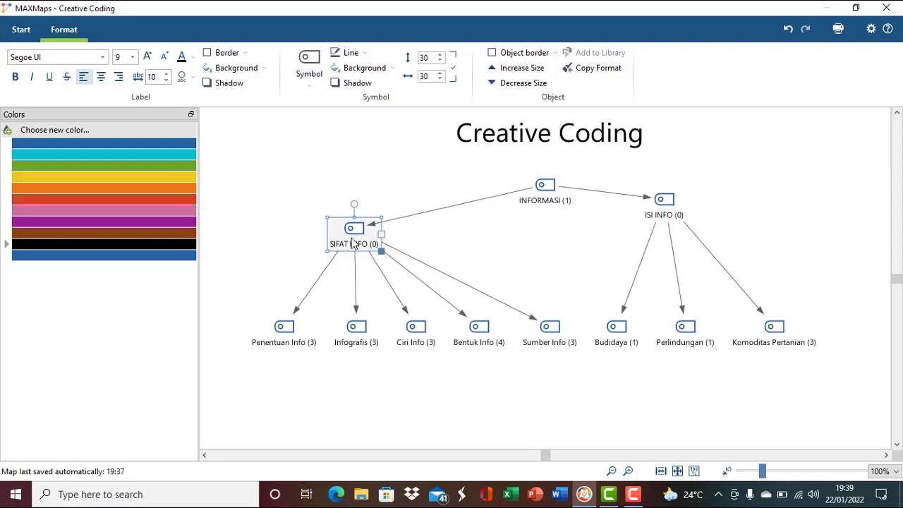
{"action": "left_click", "coordinate": [143, 181]}
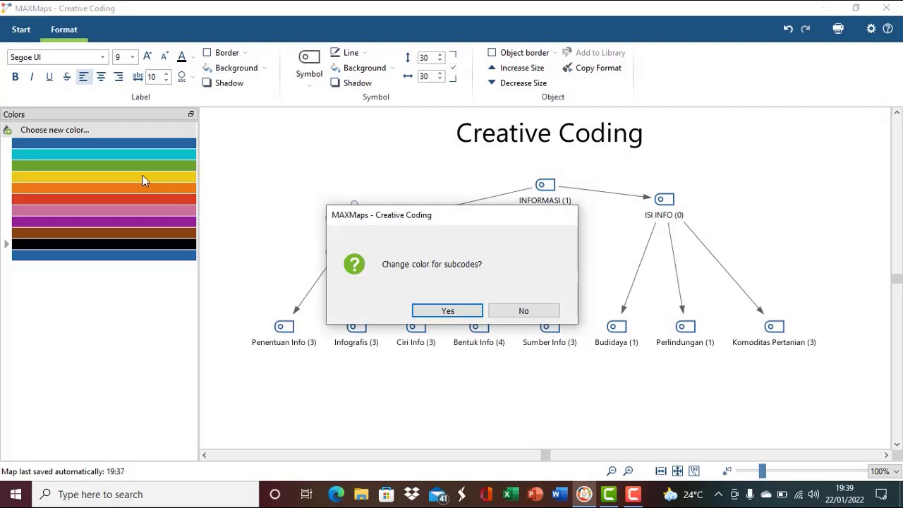
{"action": "left_click", "coordinate": [421, 309]}
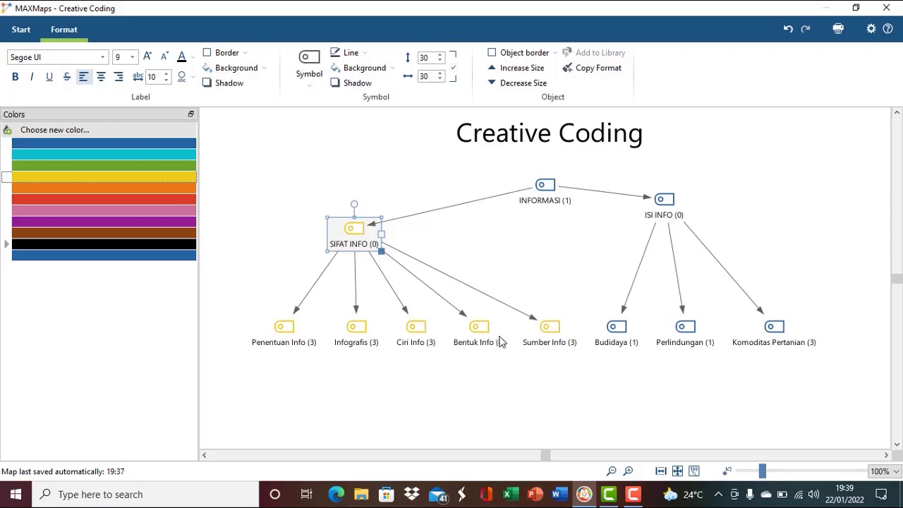
Color the ISI INFO code red, including all of its subcodes
{"action": "left_click", "coordinate": [671, 212]}
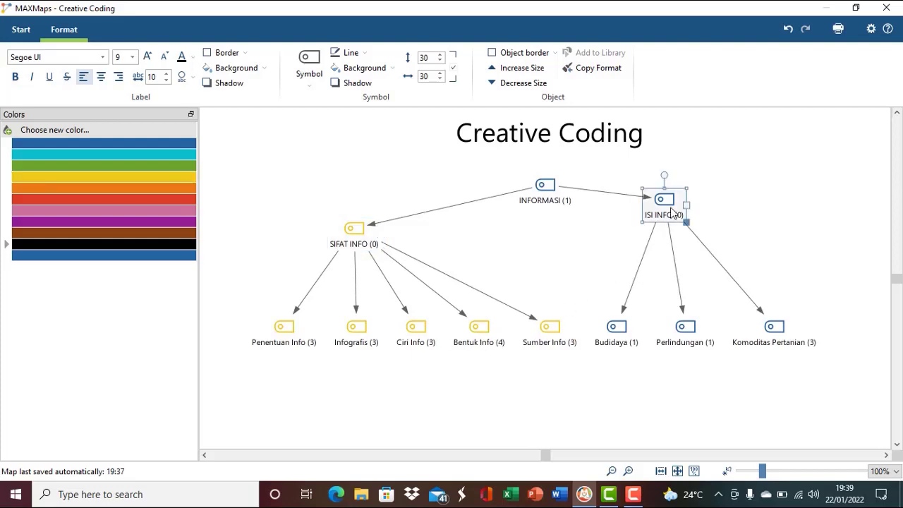
{"action": "left_click", "coordinate": [148, 200]}
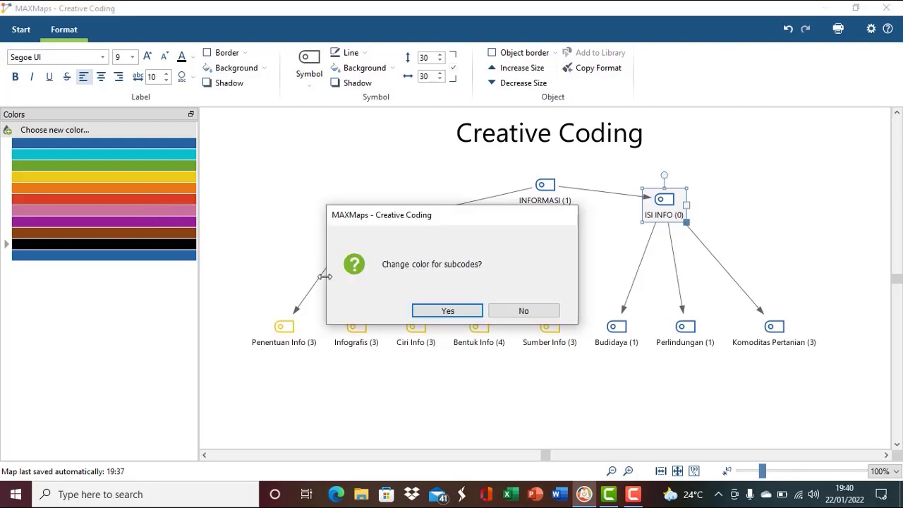
{"action": "left_click", "coordinate": [430, 312]}
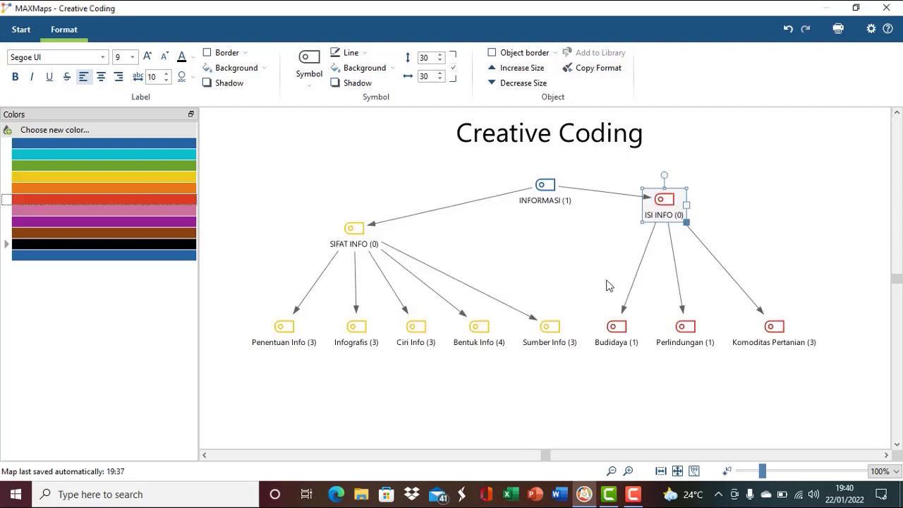
Try coloring INFORMASI and all its subcodes green, and undo the recoloring
{"action": "left_click", "coordinate": [546, 198]}
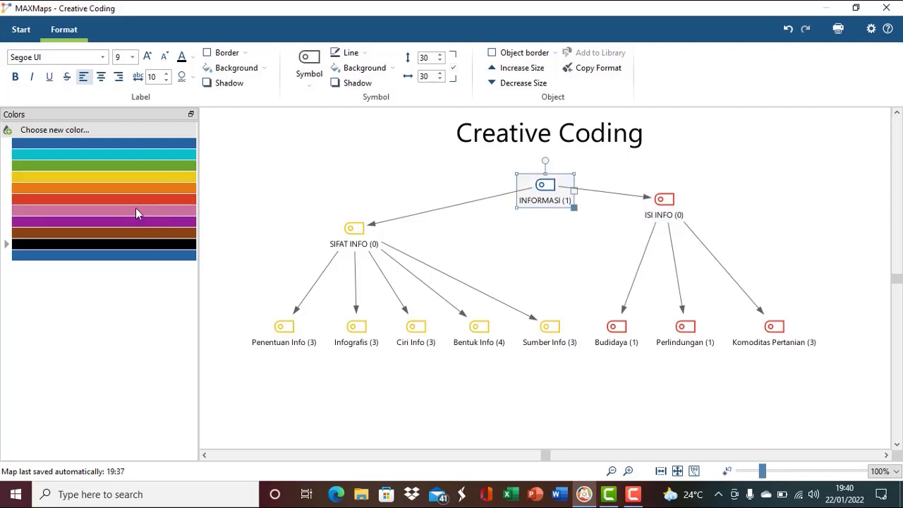
{"action": "left_click", "coordinate": [127, 164]}
{"action": "left_click", "coordinate": [444, 310]}
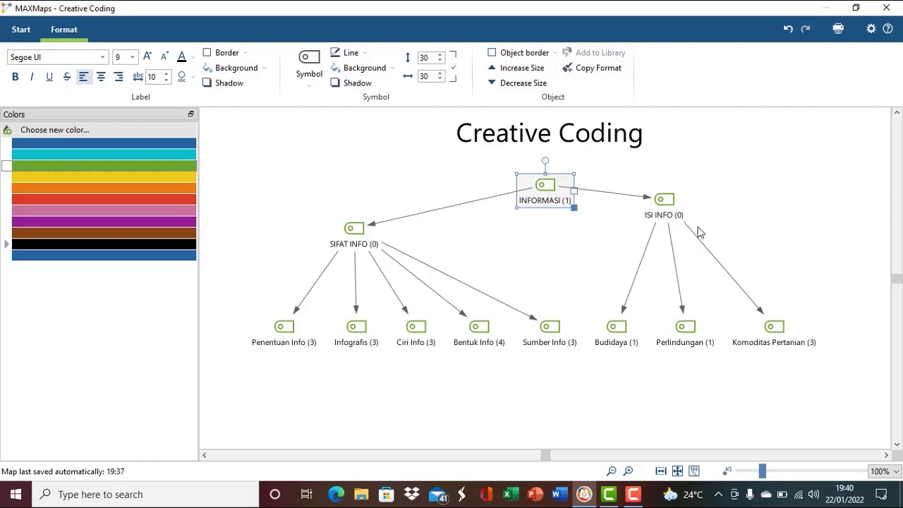
{"action": "left_click", "coordinate": [788, 30]}
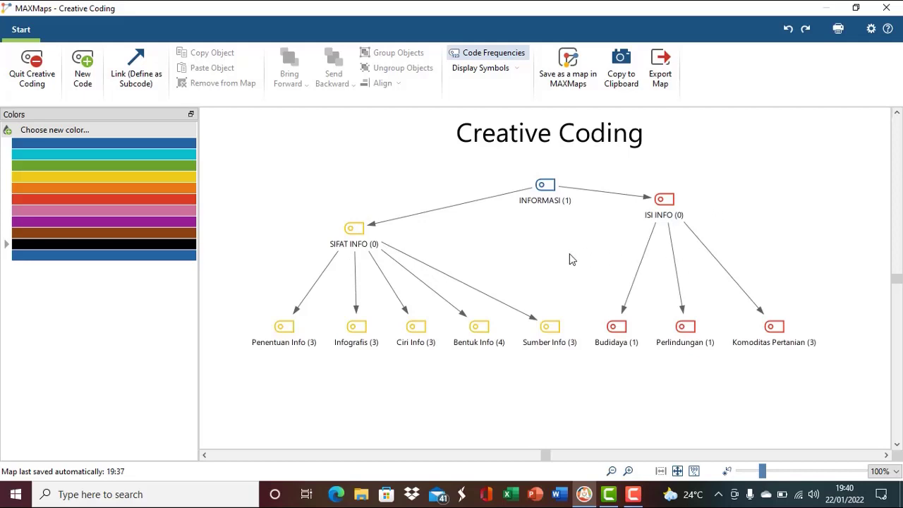
Open the overview of coded segments for Bentuk Info, read its second and third segments, and close the overview
{"action": "left_click", "coordinate": [484, 337]}
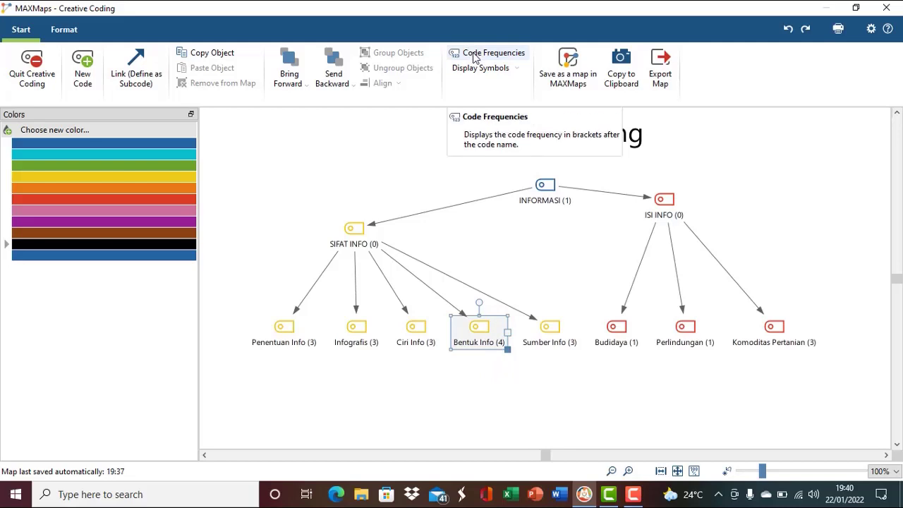
{"action": "right_click", "coordinate": [479, 332]}
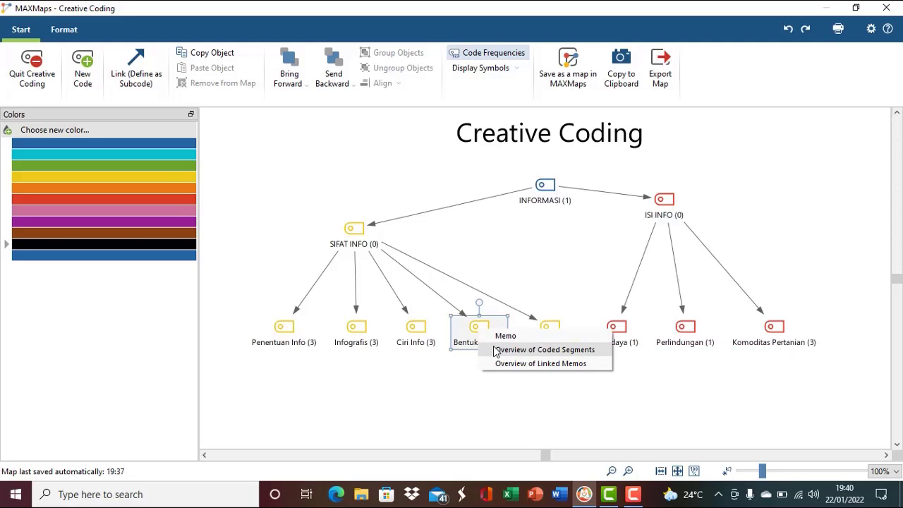
{"action": "left_click", "coordinate": [498, 350]}
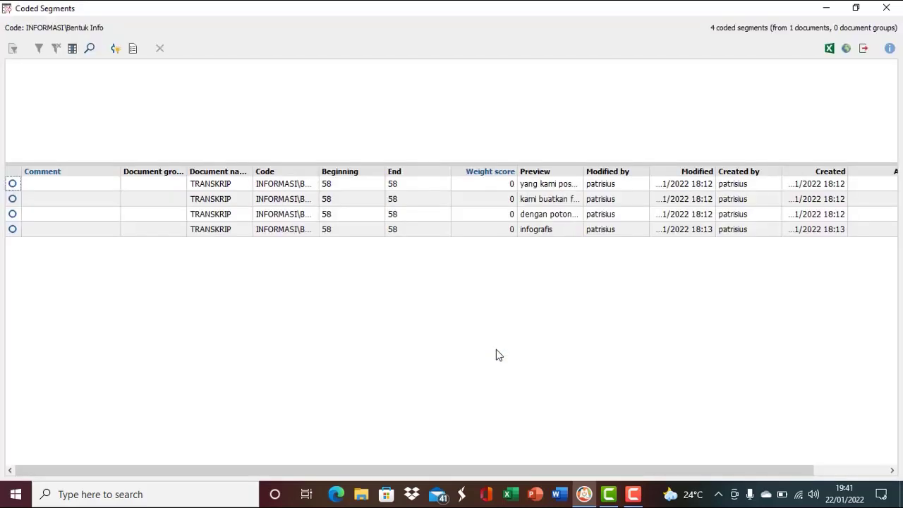
{"action": "left_click", "coordinate": [351, 200]}
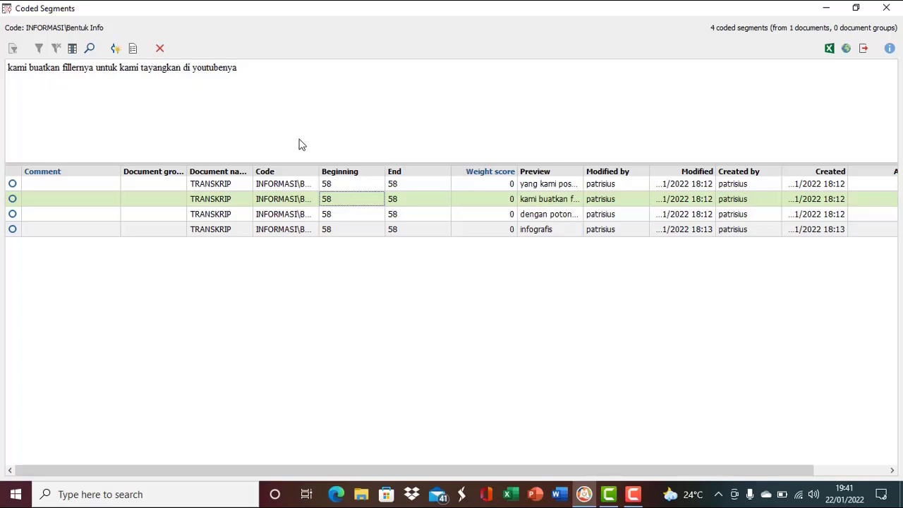
{"action": "left_click", "coordinate": [390, 215]}
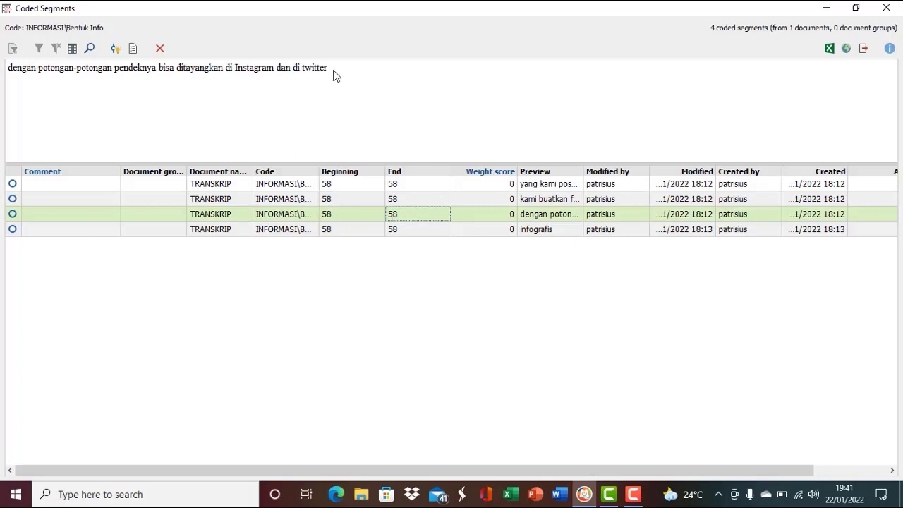
{"action": "left_click", "coordinate": [887, 10]}
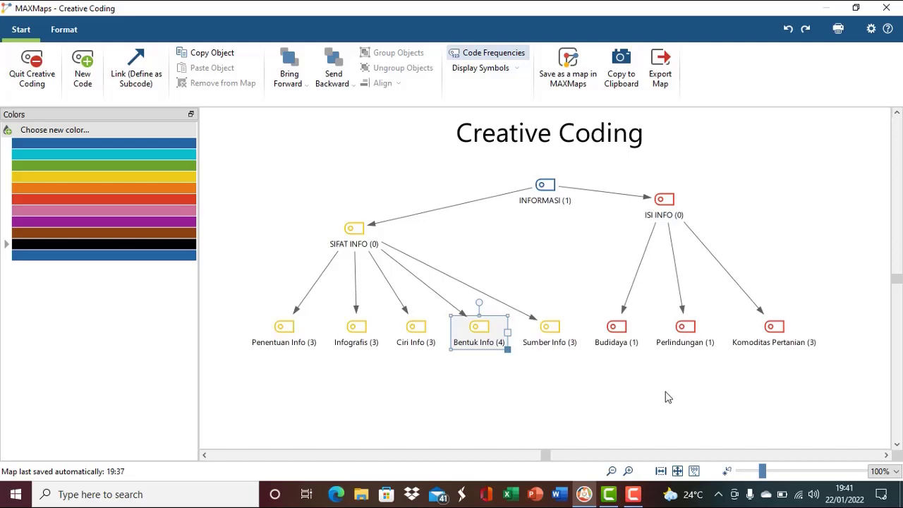
Add a memo to the Budidaya code with the text "Ini adalah isi dari . . . ." and close it
{"action": "left_click", "coordinate": [616, 344]}
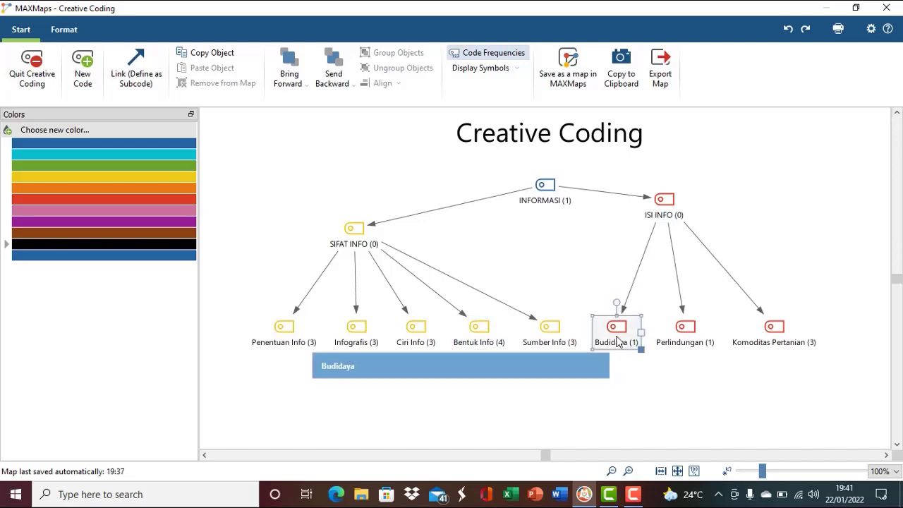
{"action": "right_click", "coordinate": [618, 342]}
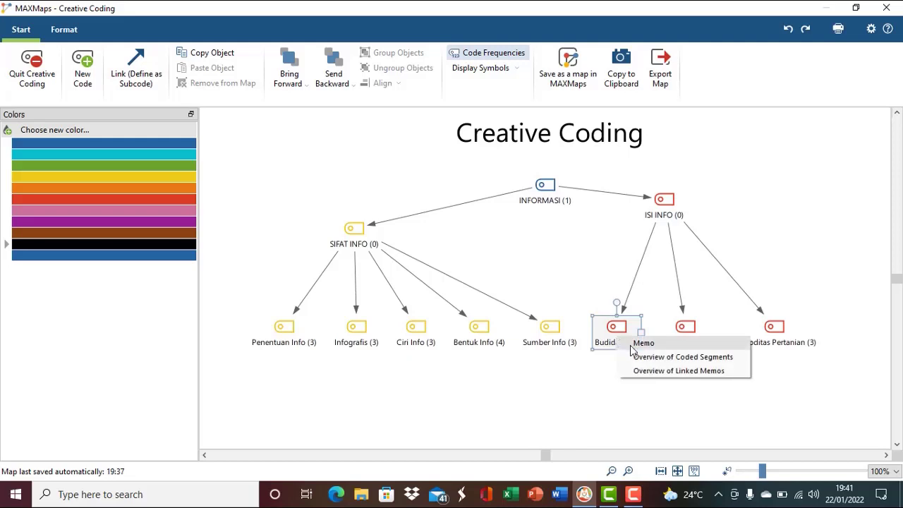
{"action": "left_click", "coordinate": [642, 343]}
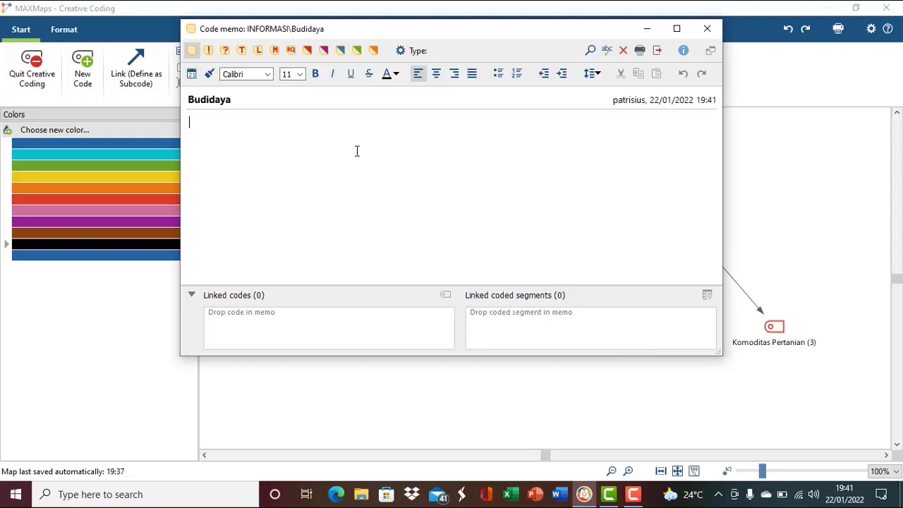
{"action": "type", "text": "Ini adalah isi dari . . . ."}
{"action": "left_click", "coordinate": [707, 29]}
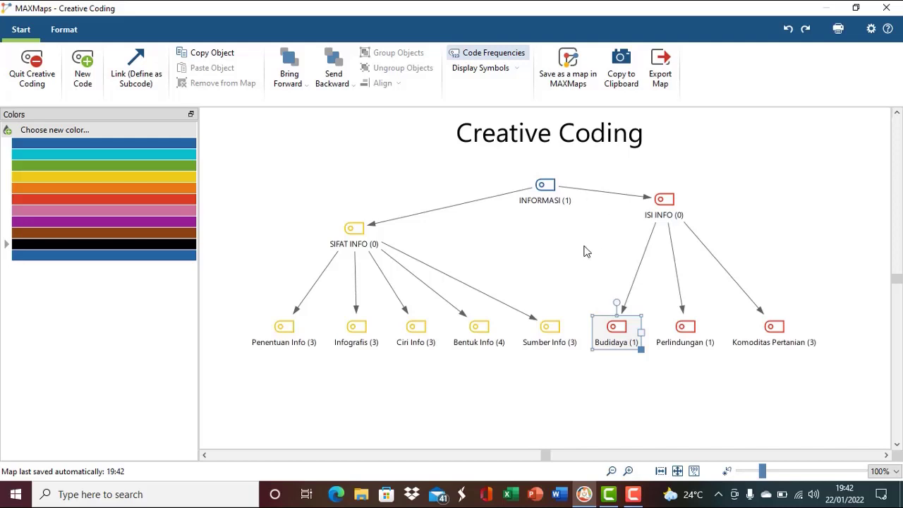
Quit Creative Coding and apply the changed code structure to the code system
{"action": "left_click", "coordinate": [22, 83]}
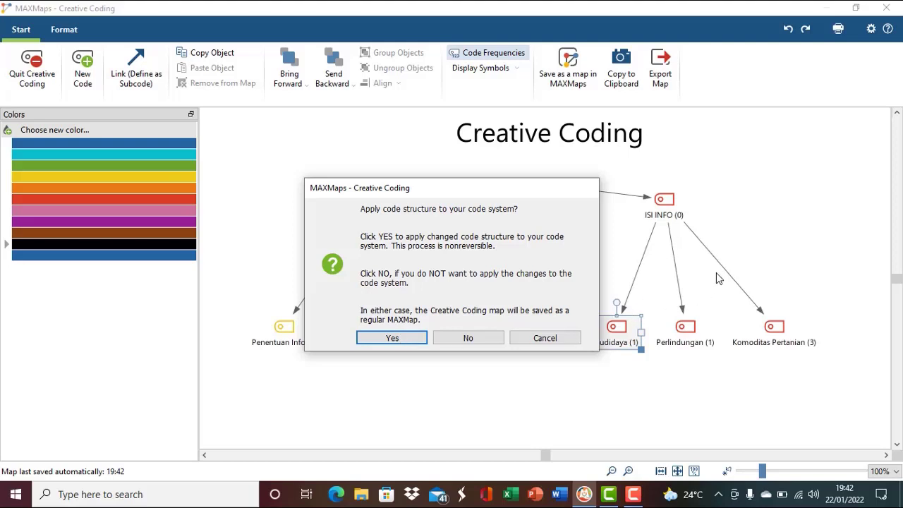
{"action": "left_click", "coordinate": [565, 338]}
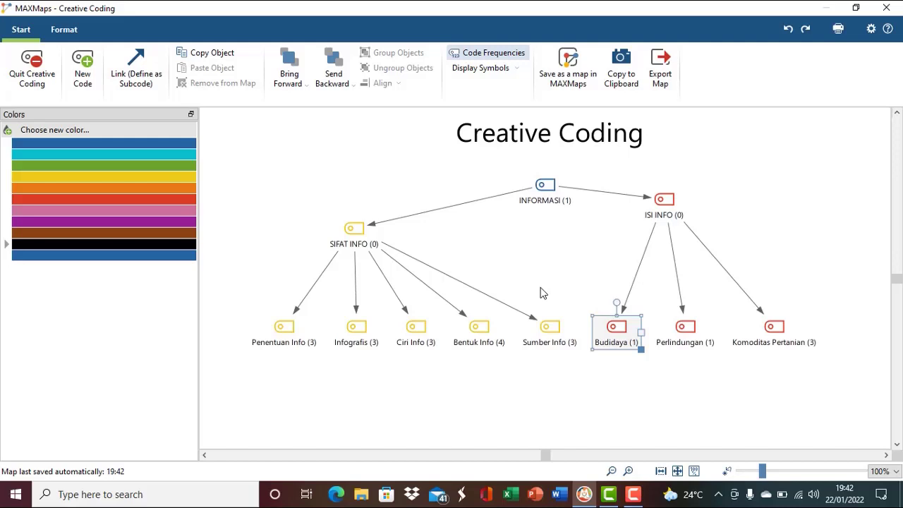
{"action": "left_click", "coordinate": [29, 79]}
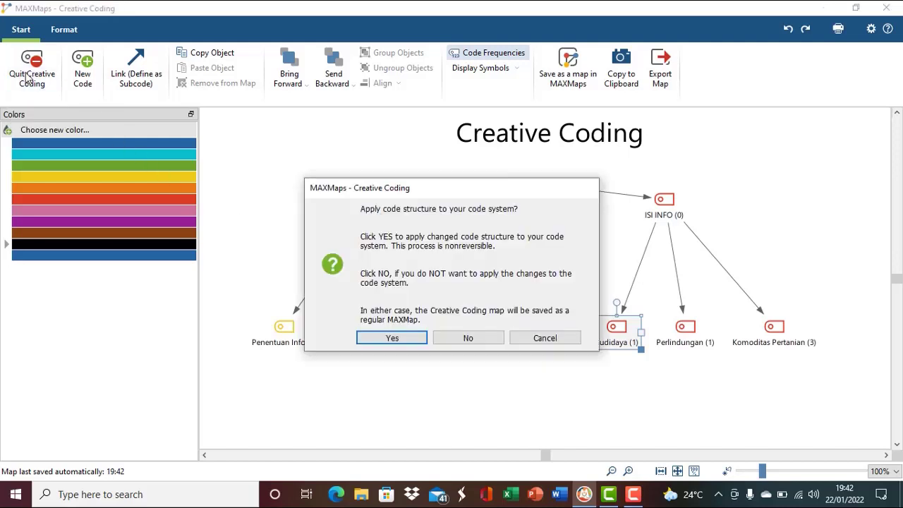
{"action": "left_click", "coordinate": [397, 338]}
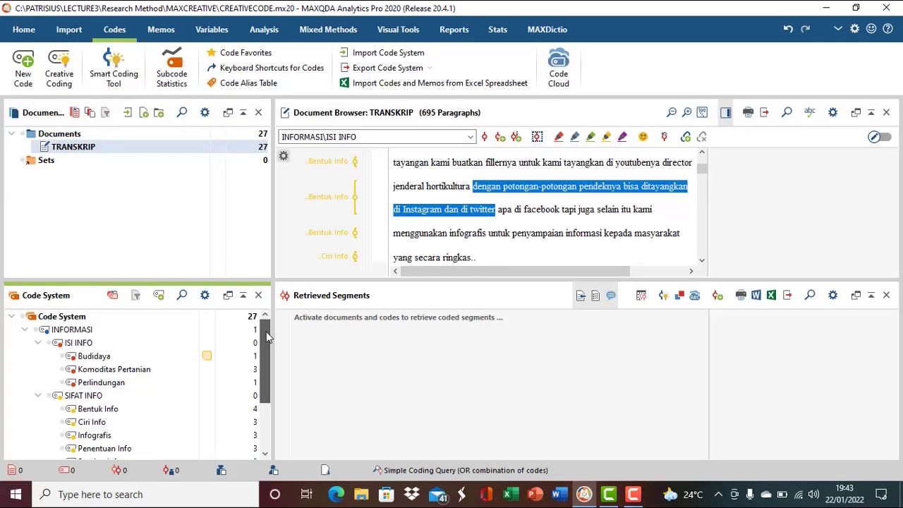
{"action": "mouse_move", "coordinate": [266, 337]}
{"action": "left_mouse_down"}
{"action": "mouse_move", "coordinate": [264, 374]}
{"action": "mouse_move", "coordinate": [263, 337]}
{"action": "left_mouse_up"}
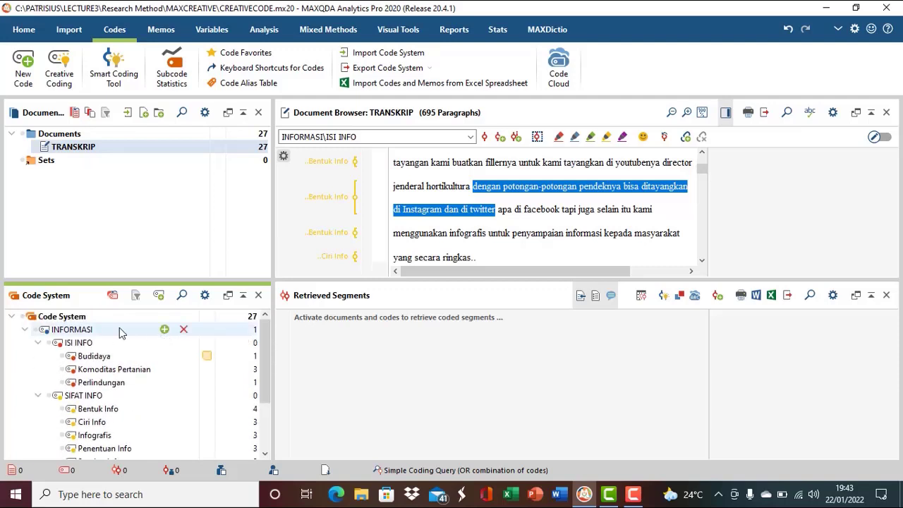